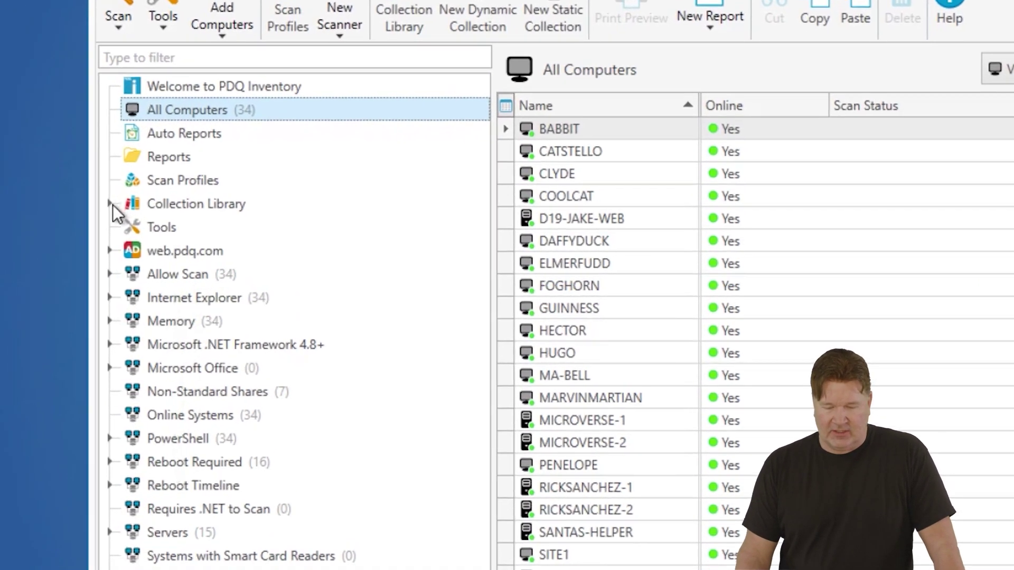
- Show the Collection Library's Chrome Enterprise (Latest) collection, which lists only DAFFYDUCK
left_click(109, 204)
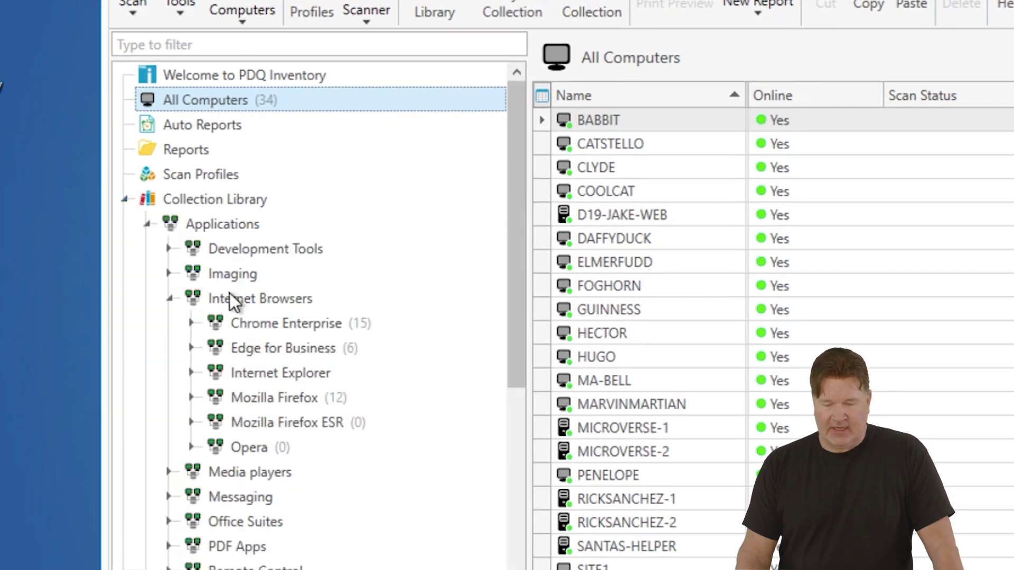
left_click(193, 322)
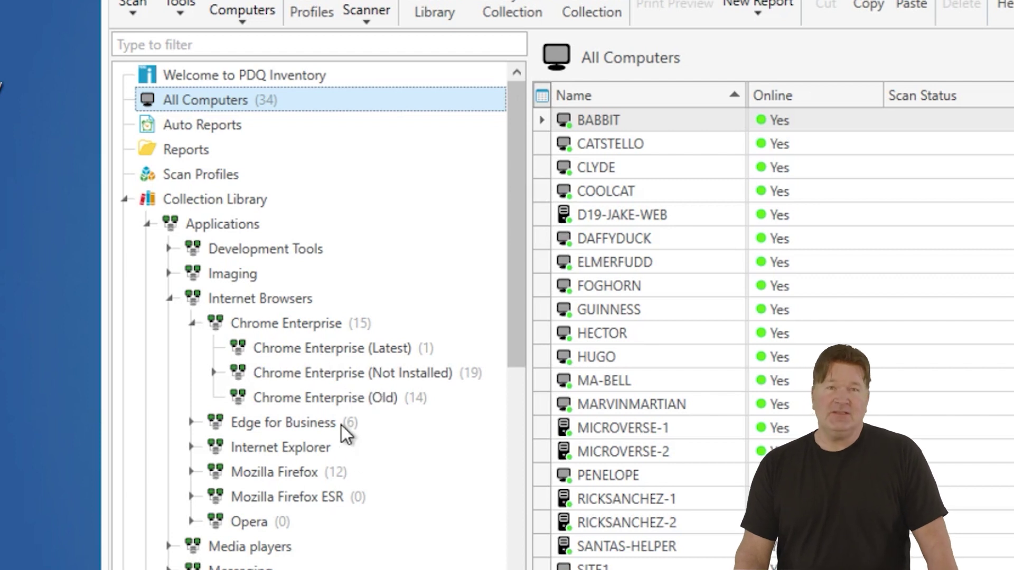
left_click(355, 351)
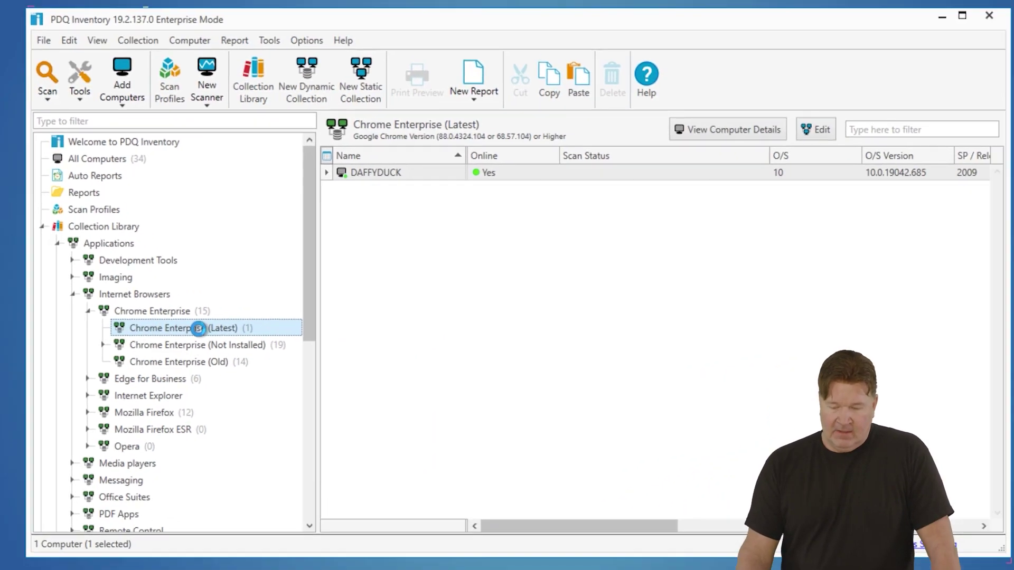
double_click(286, 339)
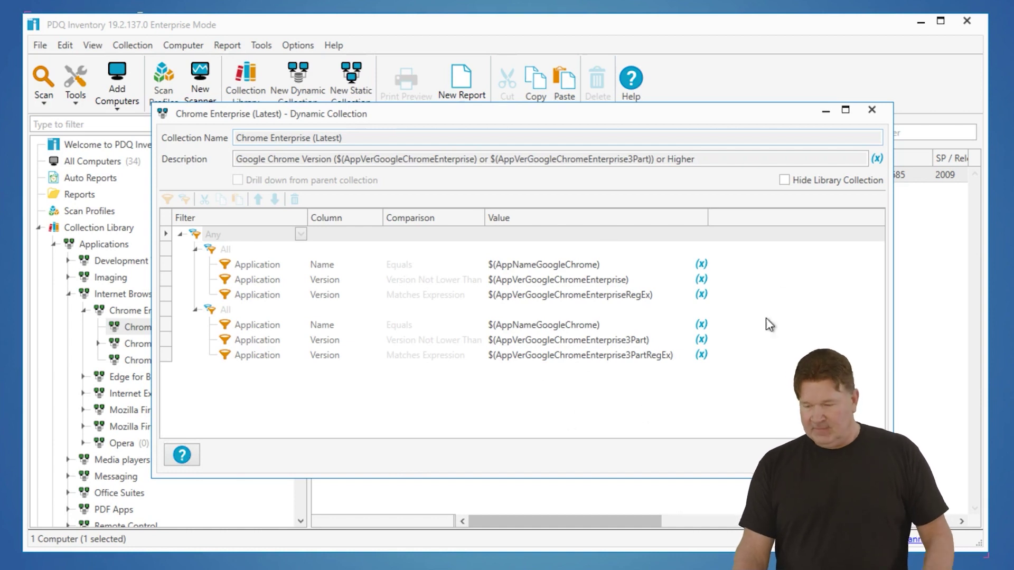
mouse_move(701, 281)
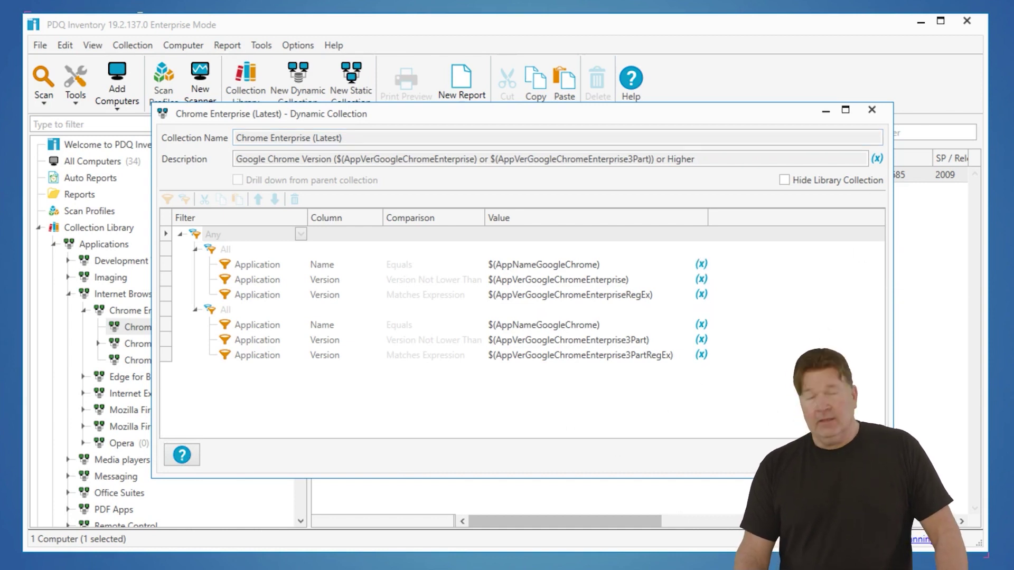
key("Escape")
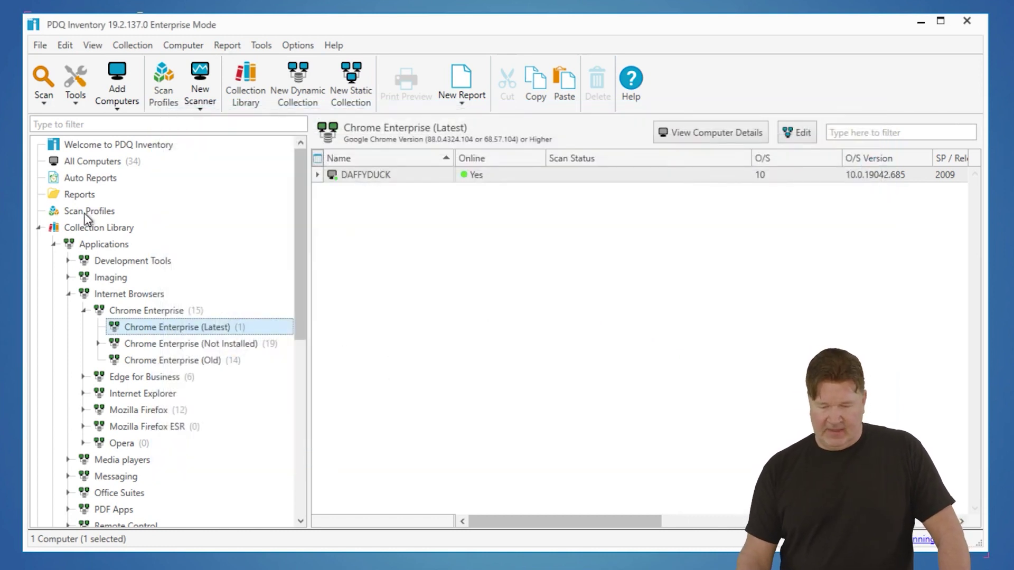
- Create static collection 'Test Machines' with Babbit, Clyde, CoolCat, Foghorn and Hector as members
left_click(87, 162)
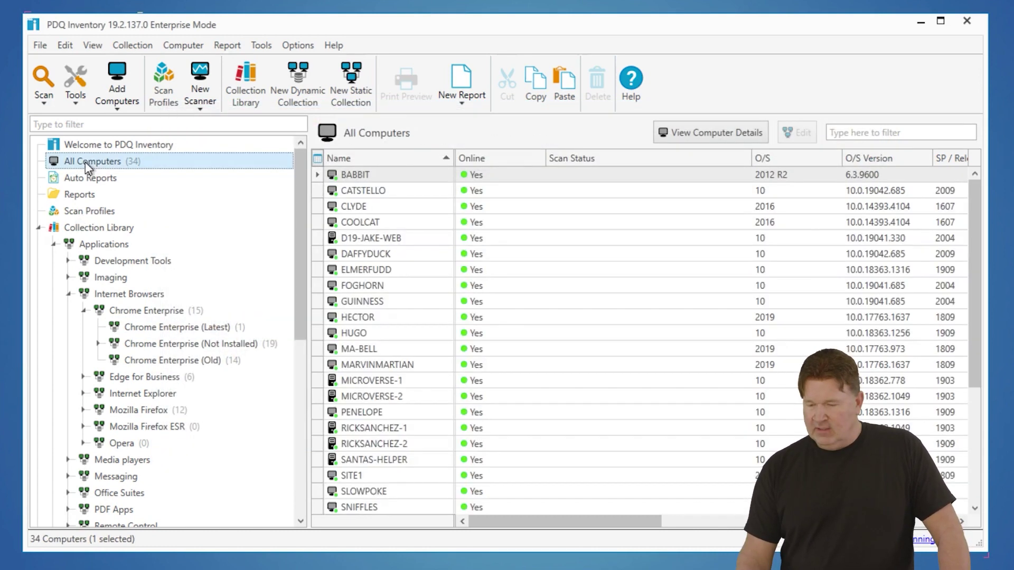
left_click(338, 87)
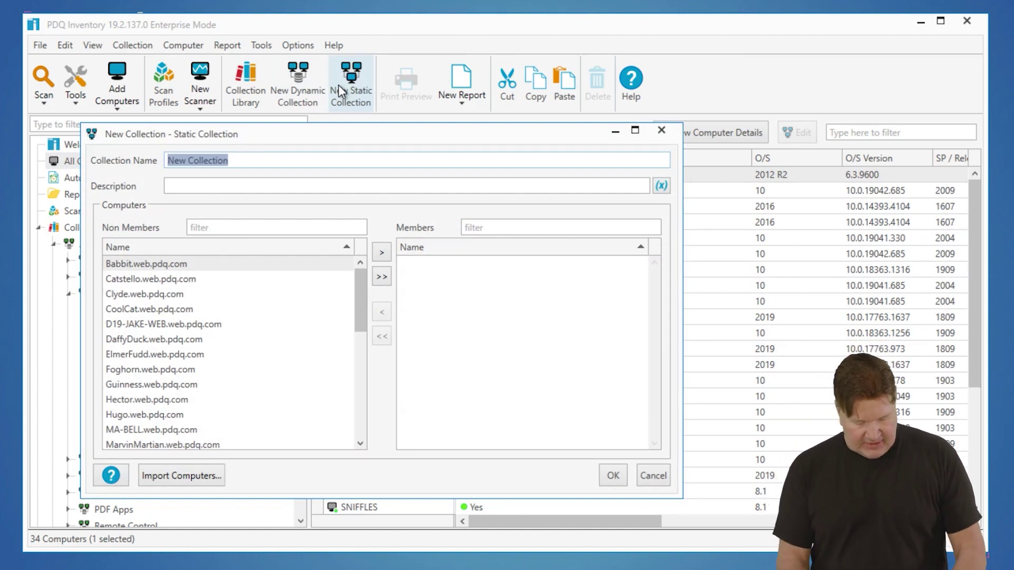
type("Test M")
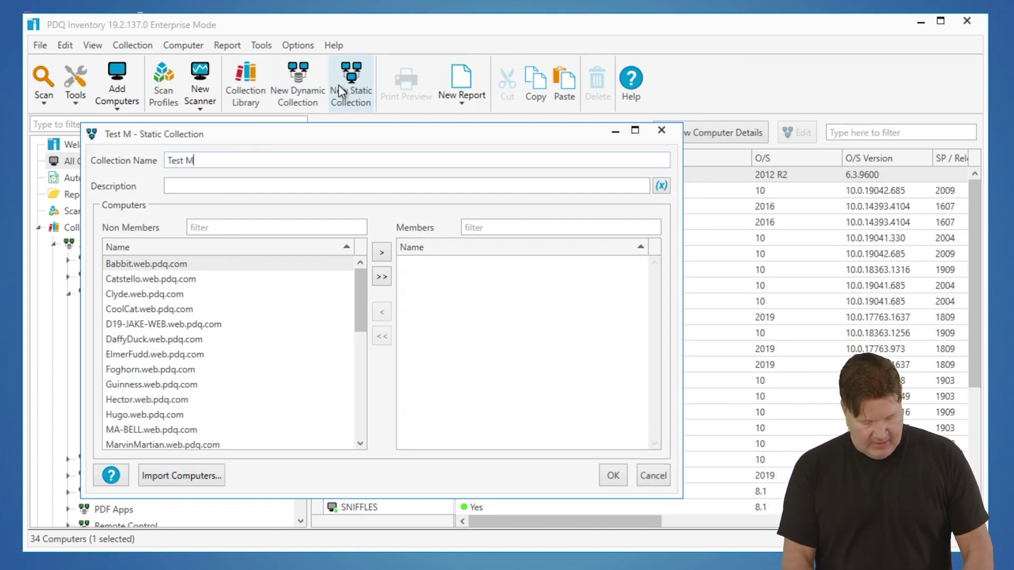
type("ac")
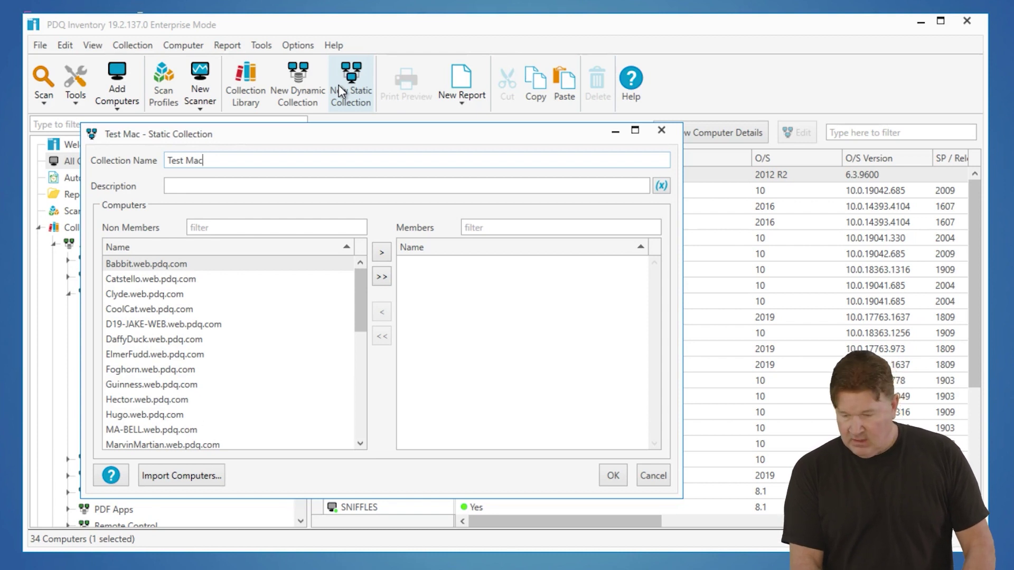
type("hine")
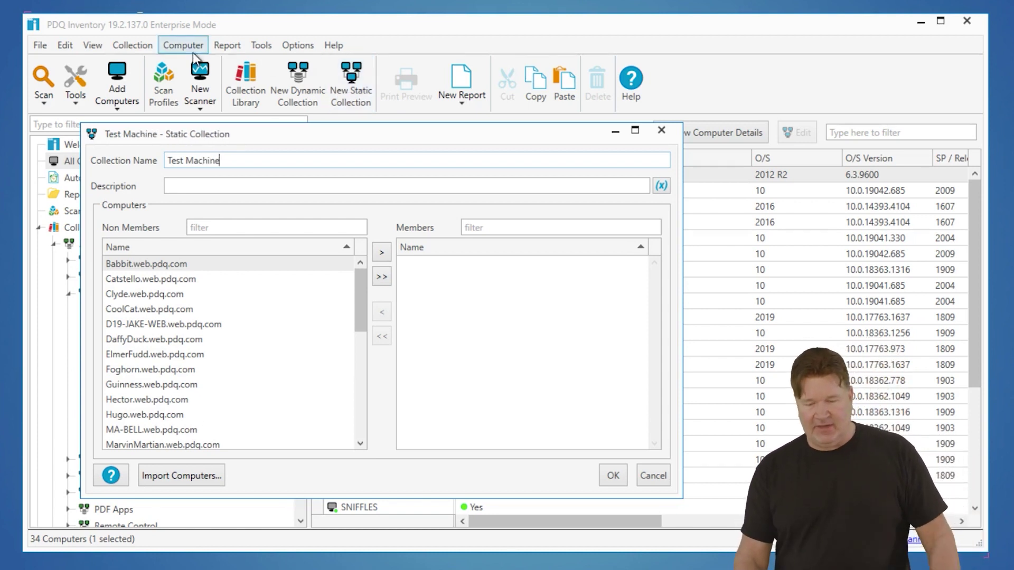
left_click(155, 265)
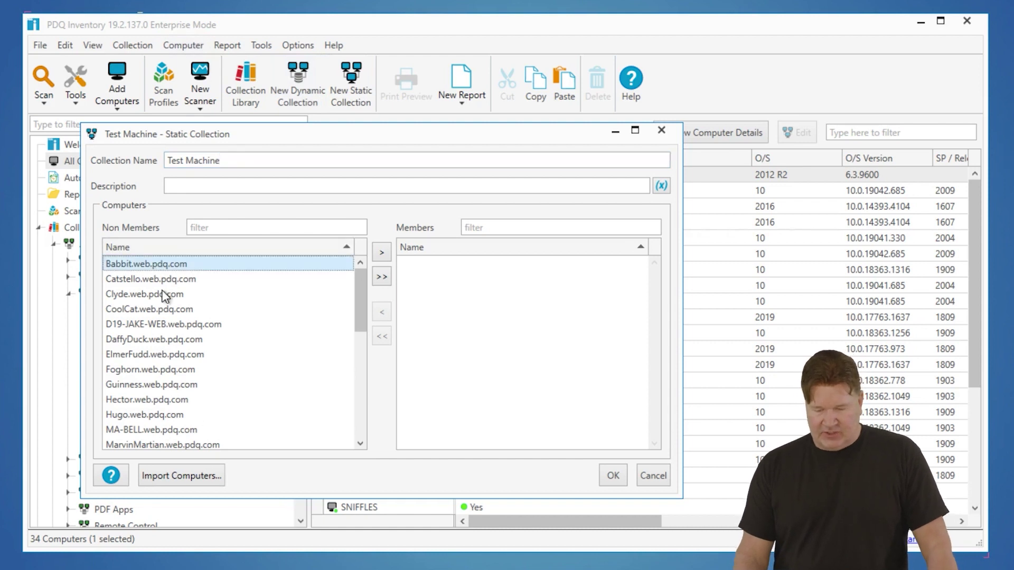
left_click(161, 295, "ctrl")
left_click(164, 311, "ctrl")
left_click(149, 371, "ctrl")
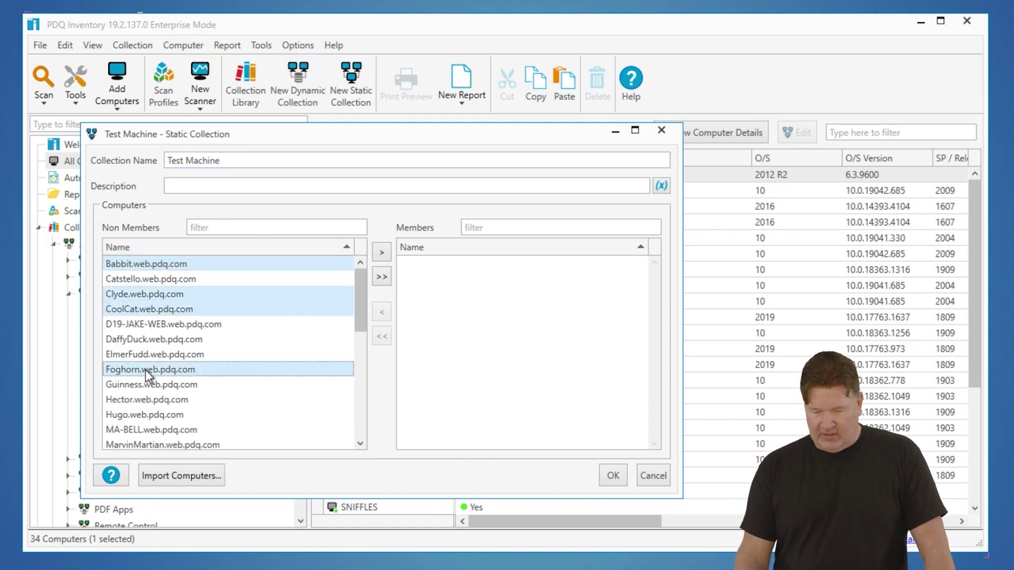
left_click(182, 402, "ctrl")
left_click(382, 254)
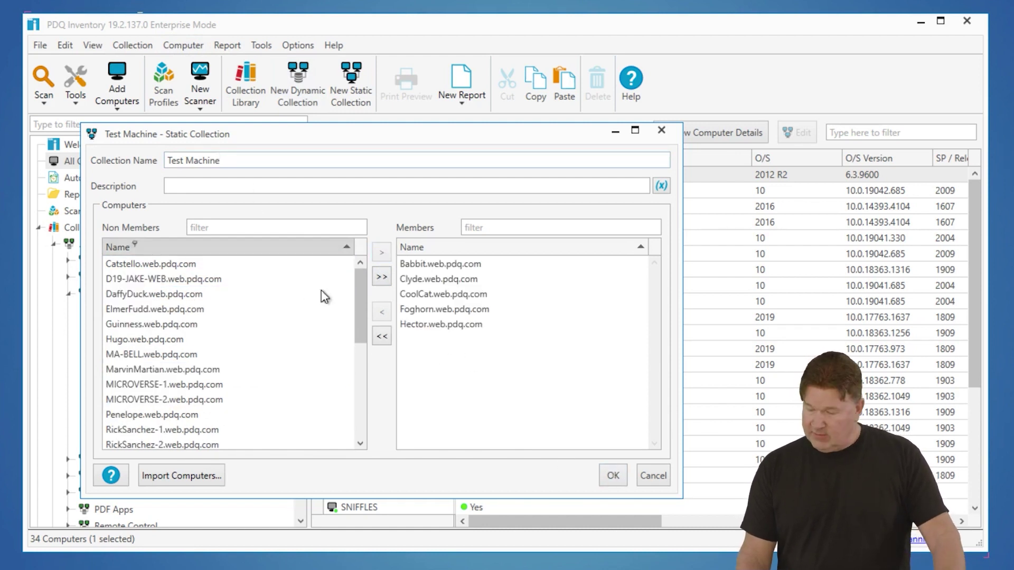
type("s")
left_click(613, 475)
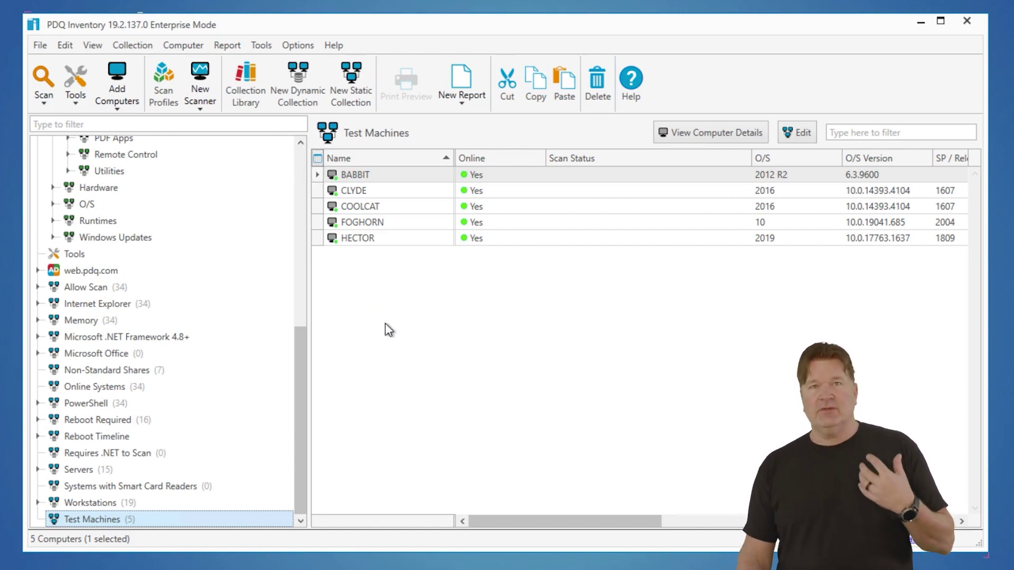
- Begin a new dynamic collection after confirming Test Machines lists its five computers
left_click(303, 81)
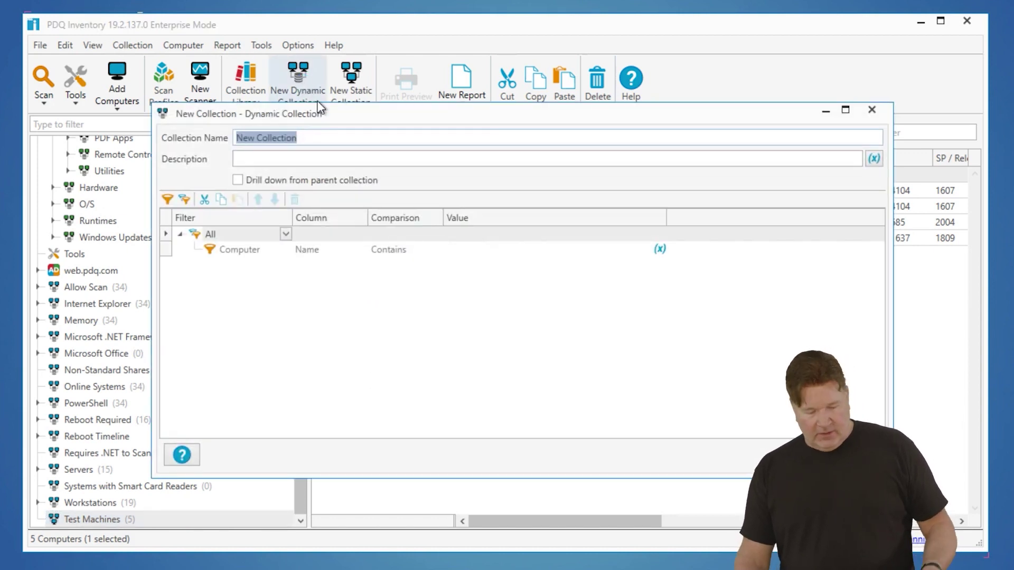
- Name the new dynamic collection 'notepad++'
type("not")
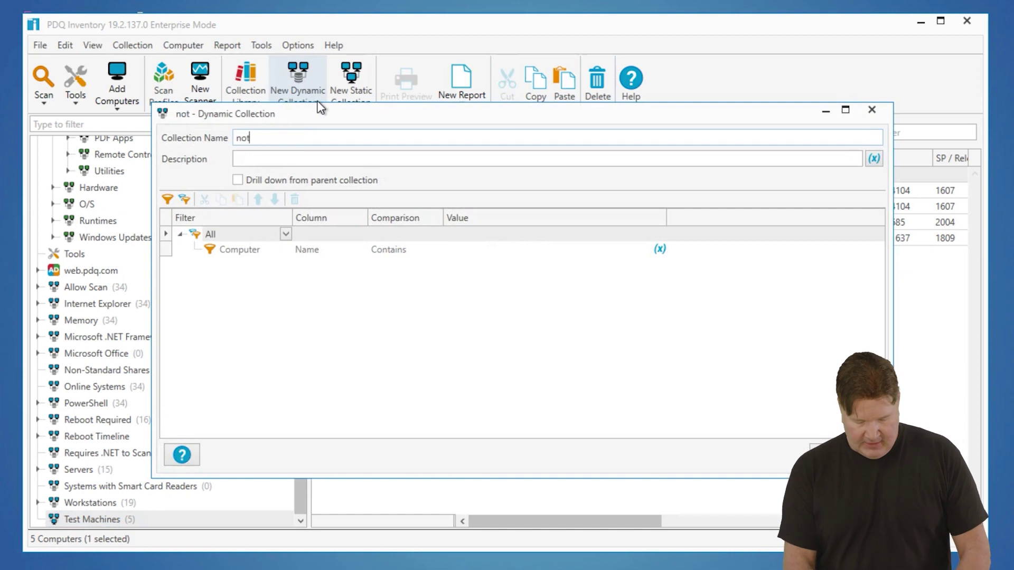
type("epad ")
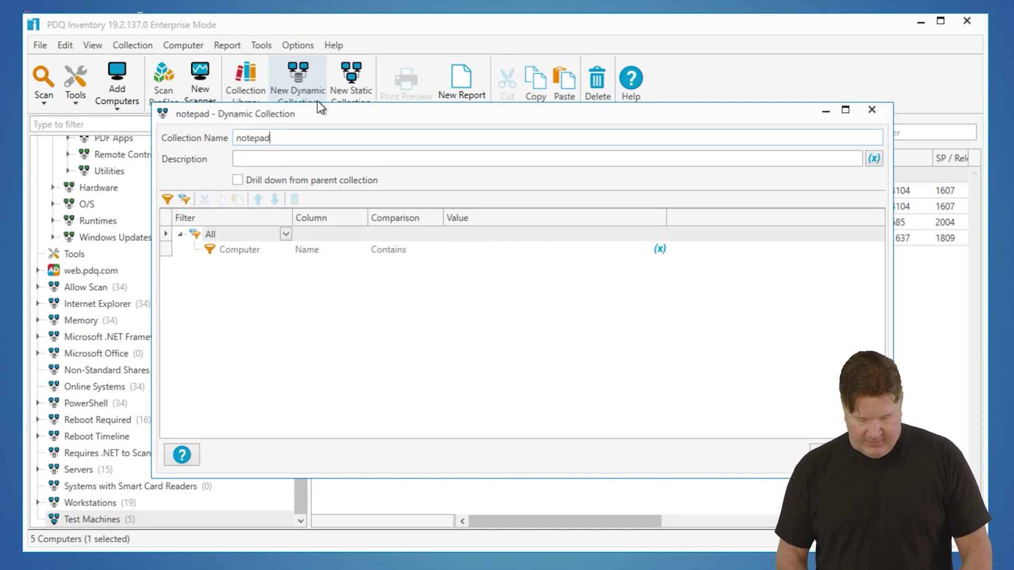
type("++")
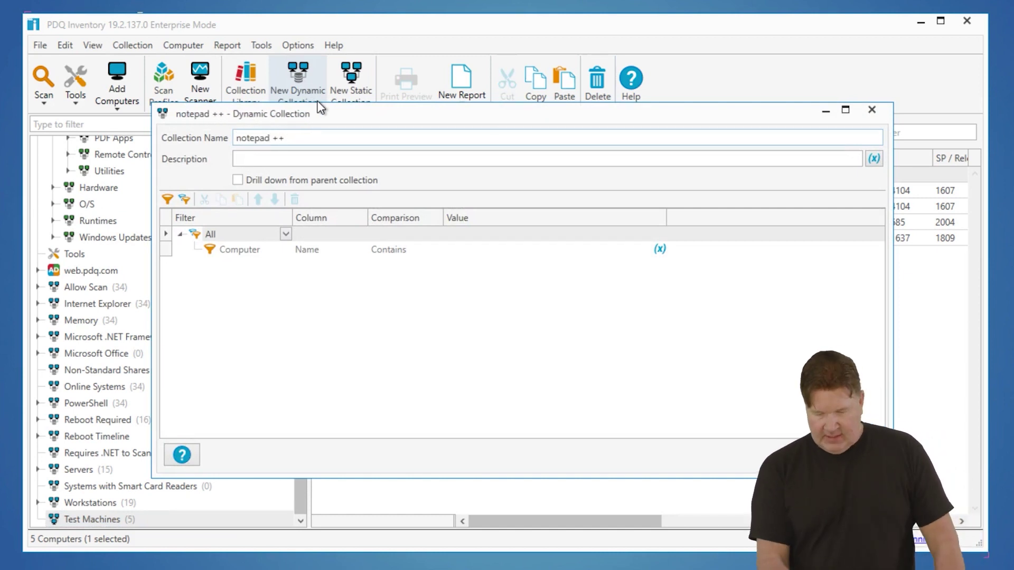
key("BackSpace")
key("BackSpace")
key("BackSpace")
type("++")
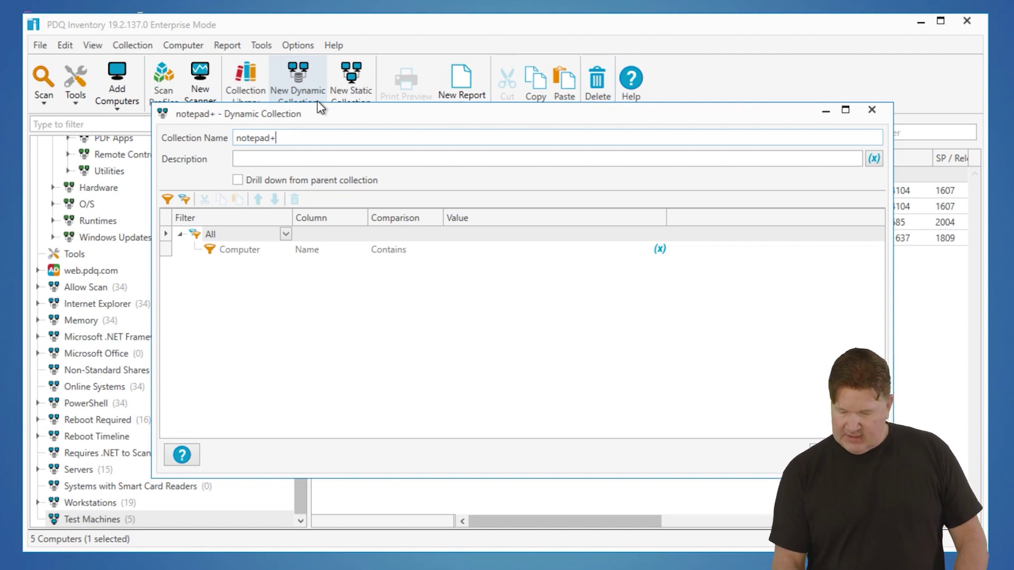
- Change its filter to Application Name Contains notepad++ and save the collection
left_click(241, 237)
left_click(240, 252)
left_click(285, 249)
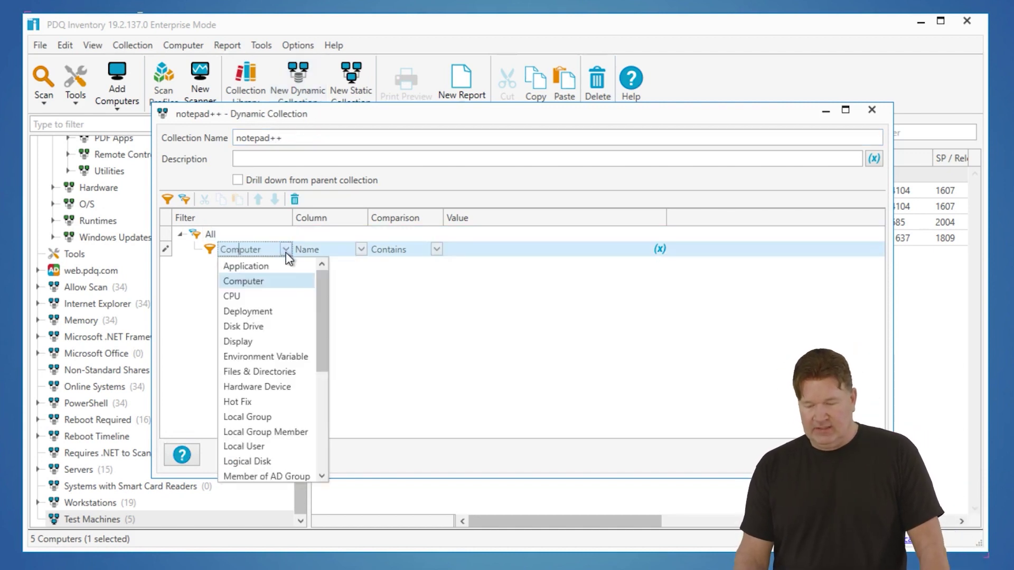
left_click(270, 269)
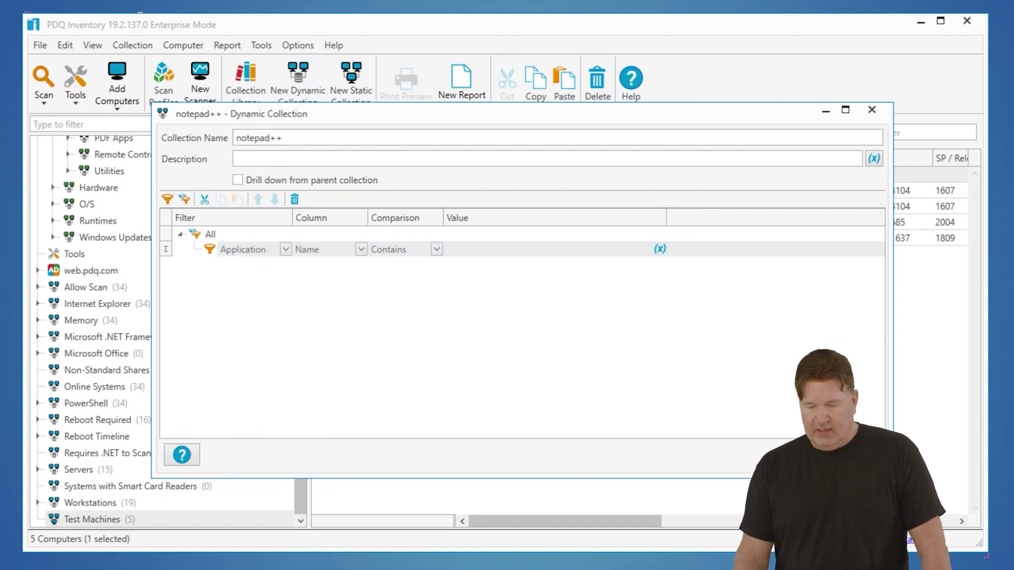
left_click(227, 137)
key("ctrl+c")
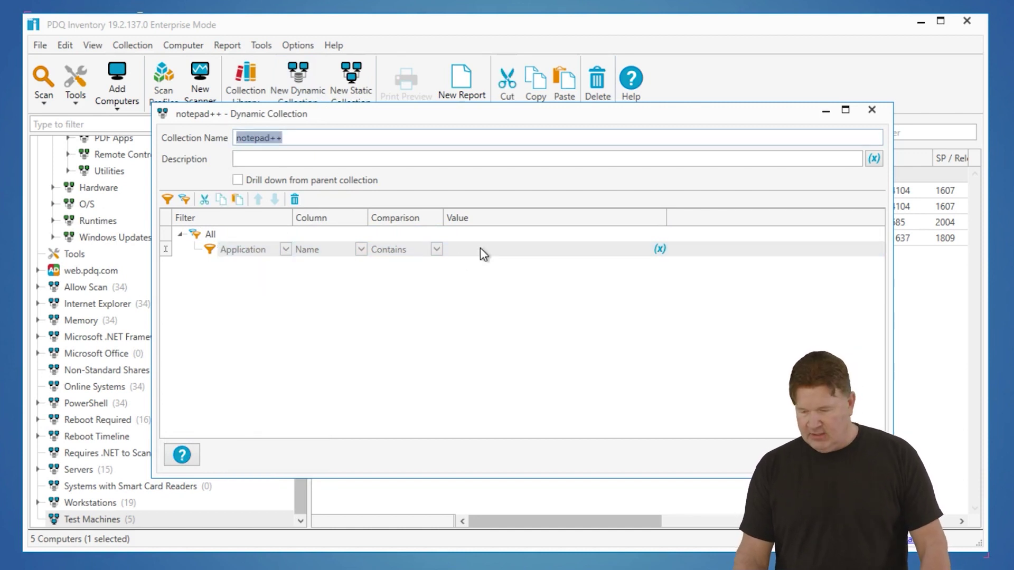
left_click(480, 249)
key("ctrl+v")
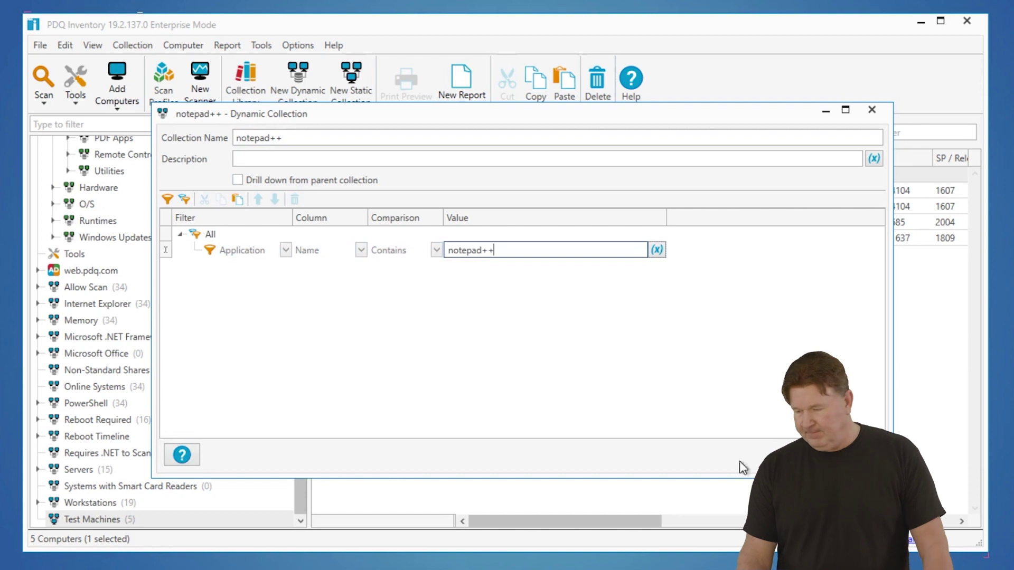
key("Return")
key("Return")
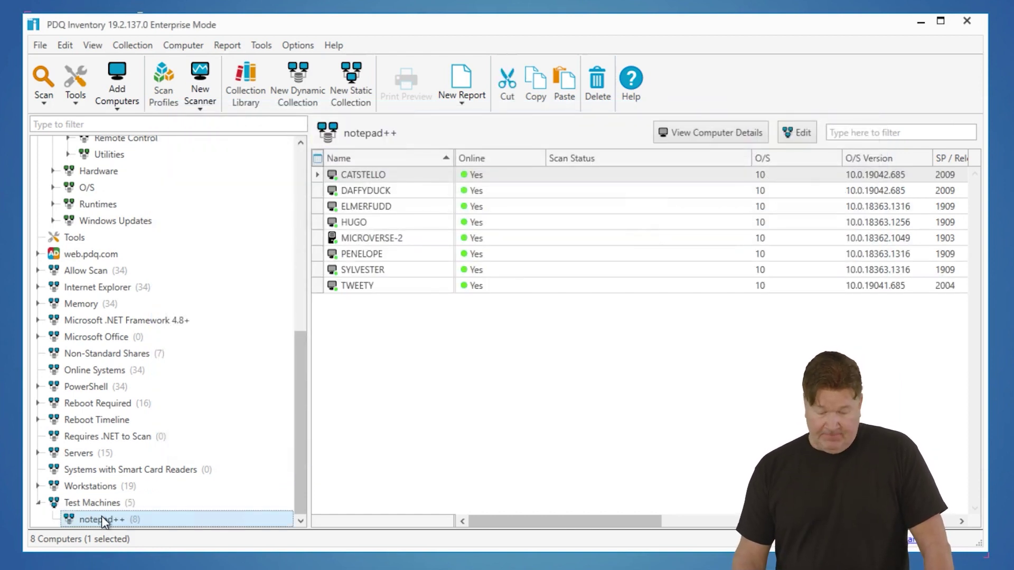
- Move the notepad++ collection out from under Test Machines to the top level of the tree
left_click_drag(64, 512, 40, 508)
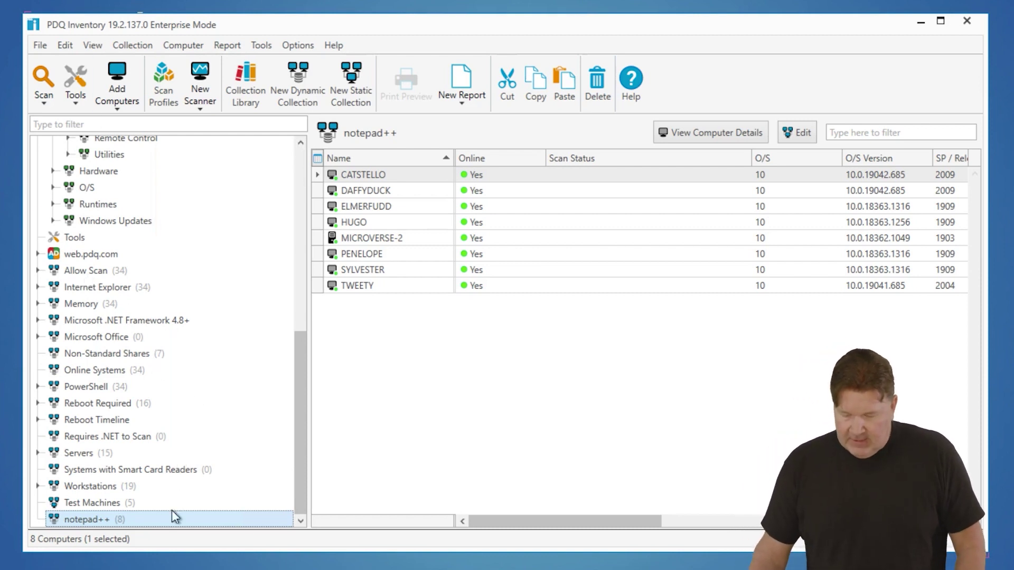
right_click(100, 514)
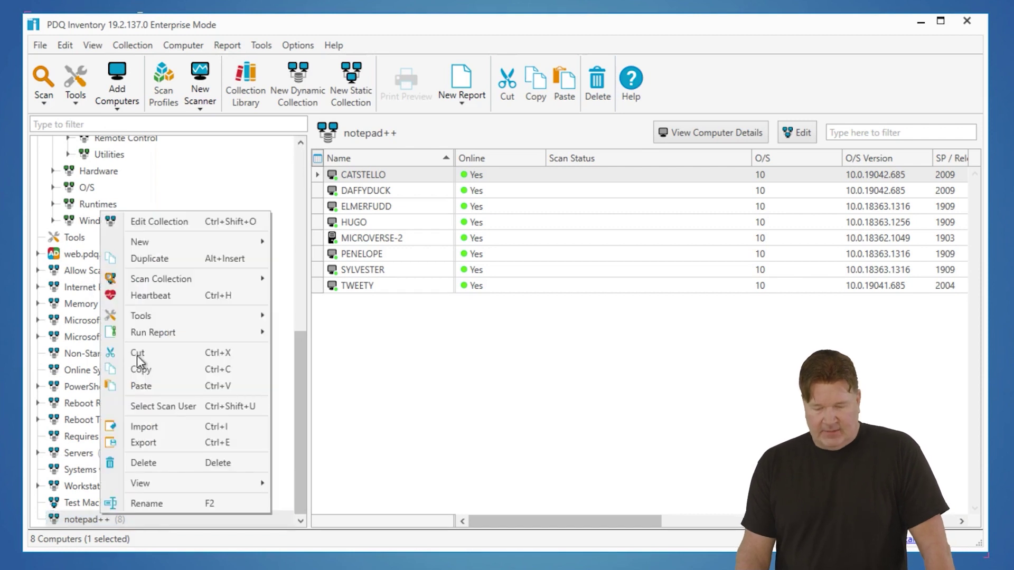
- Duplicate the notepad++ collection and rename the copy to 'notepad++ (Latest)'
left_click(159, 257)
double_click(100, 520)
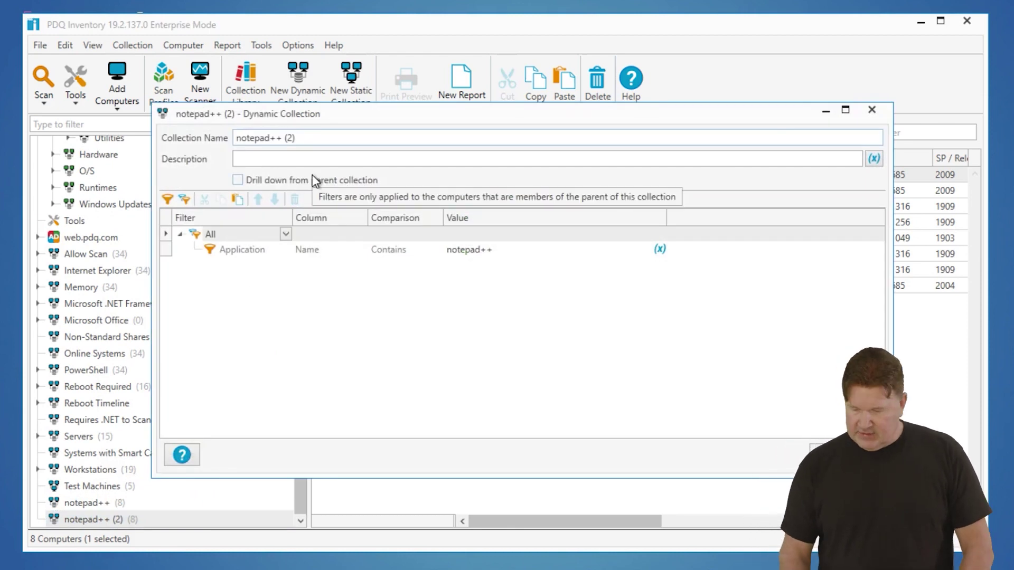
key("Right")
key("Right")
key("Right")
key("Right")
key("Right")
key("Right")
key("Right")
key("Right")
key("Right")
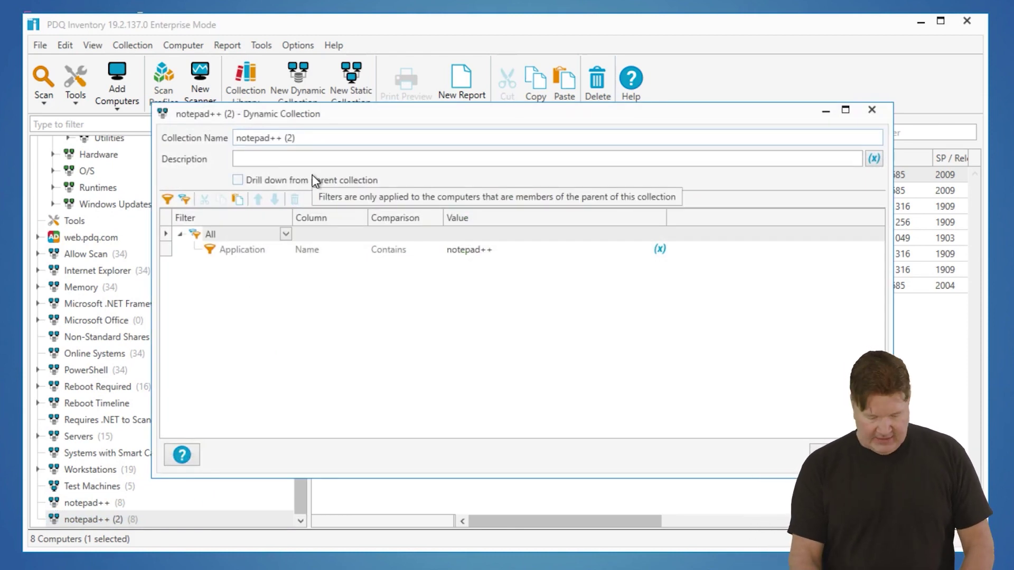
key("End")
key("BackSpace")
key("BackSpace")
type("Latest)")
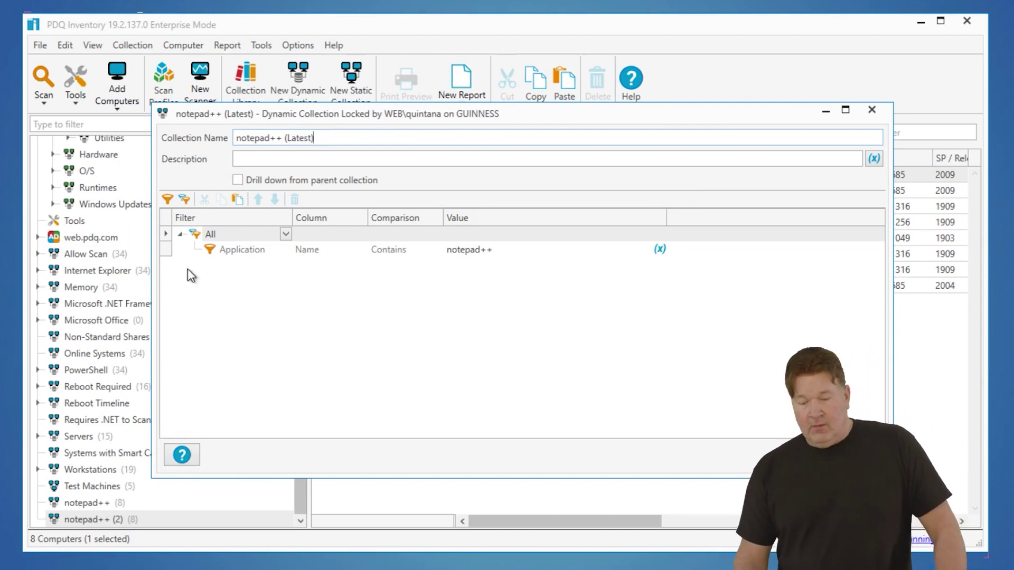
- Add an Application Version Equals 7.9.2 filter to notepad++ (Latest) and save it
left_click(165, 199)
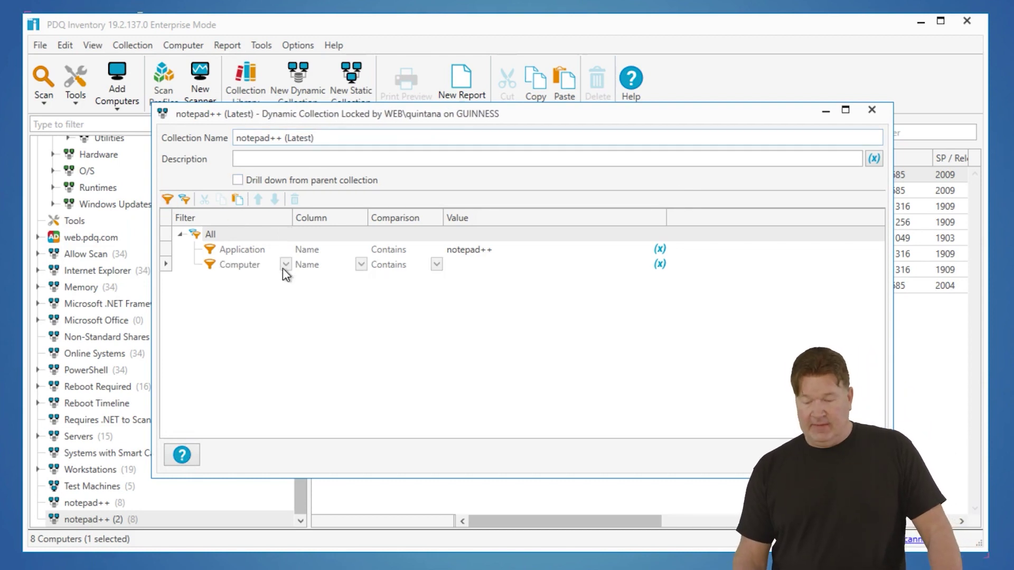
left_click(285, 264)
left_click(272, 285)
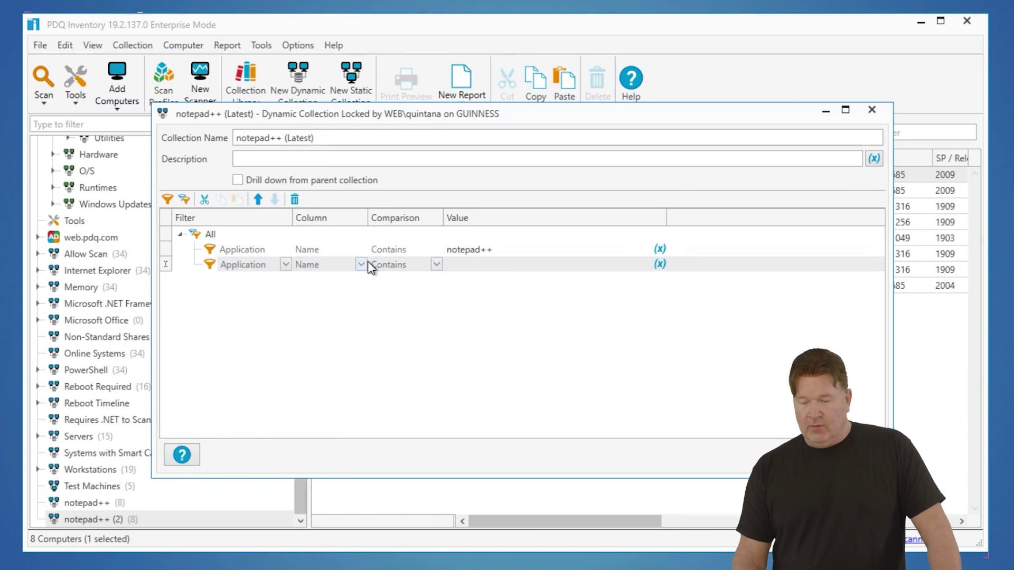
left_click(361, 264)
left_click(328, 388)
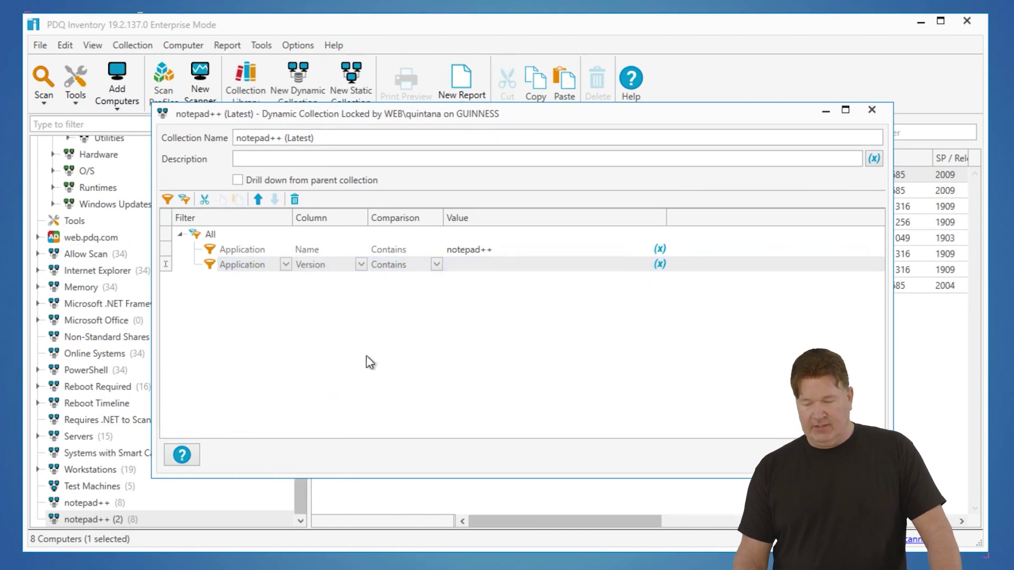
left_click(436, 265)
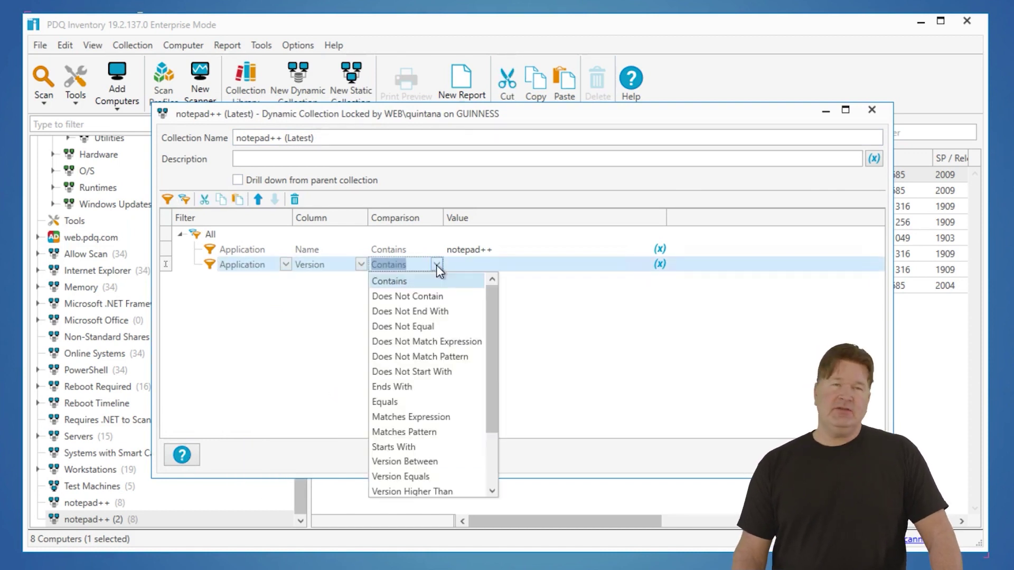
scroll(441, 337, "down", 2)
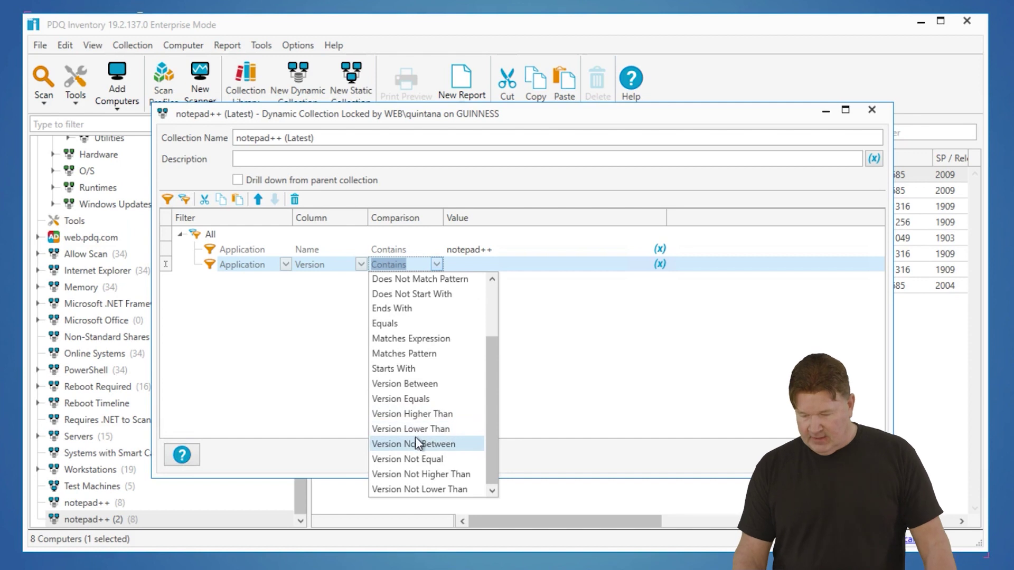
left_click(414, 399)
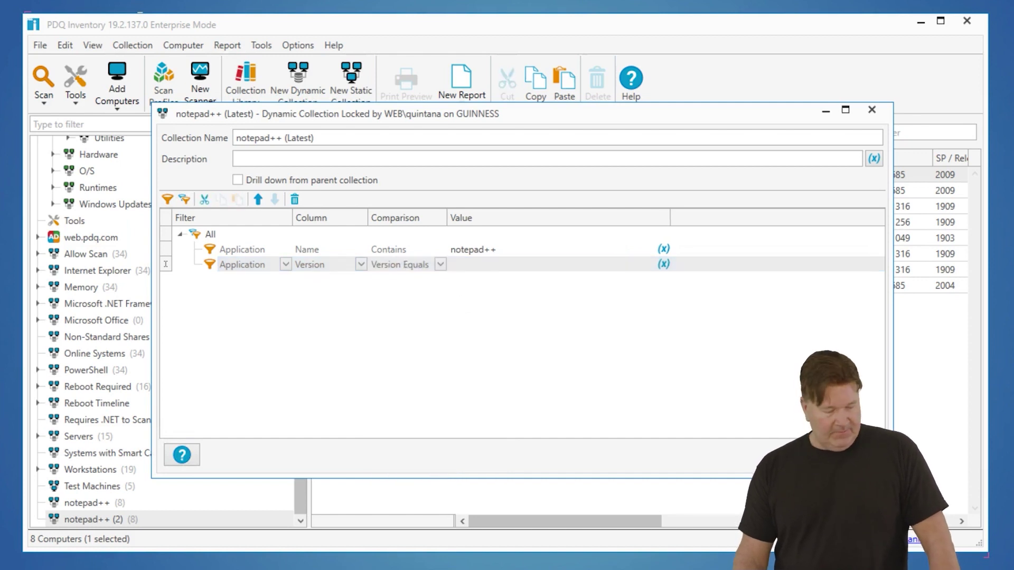
left_click(473, 267)
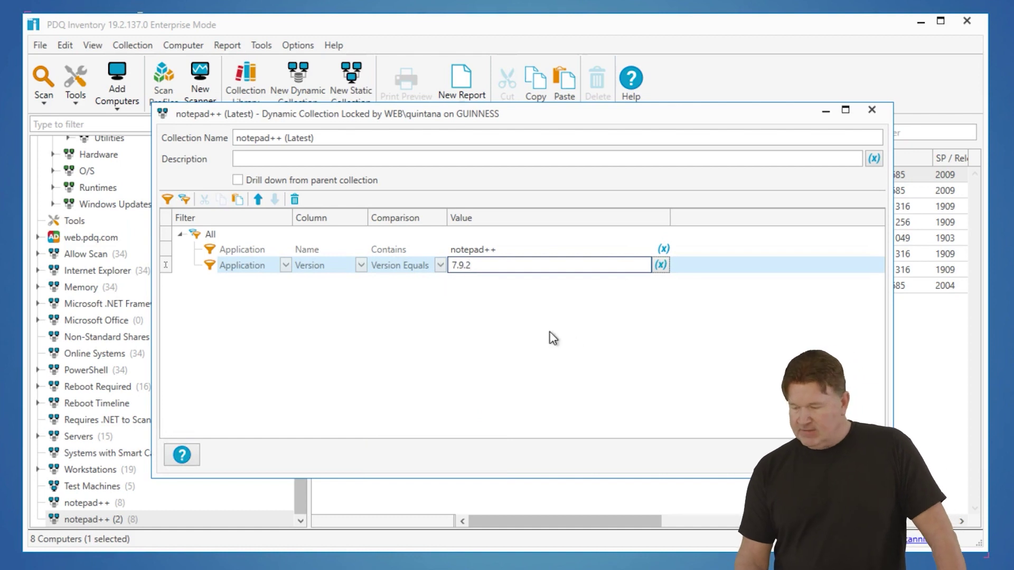
key("Return")
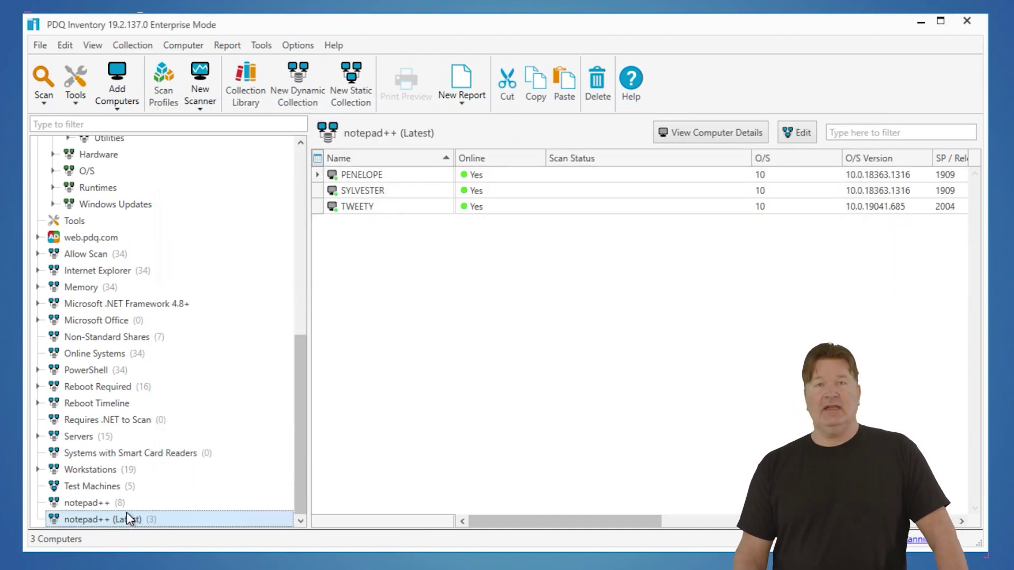
left_click(373, 190)
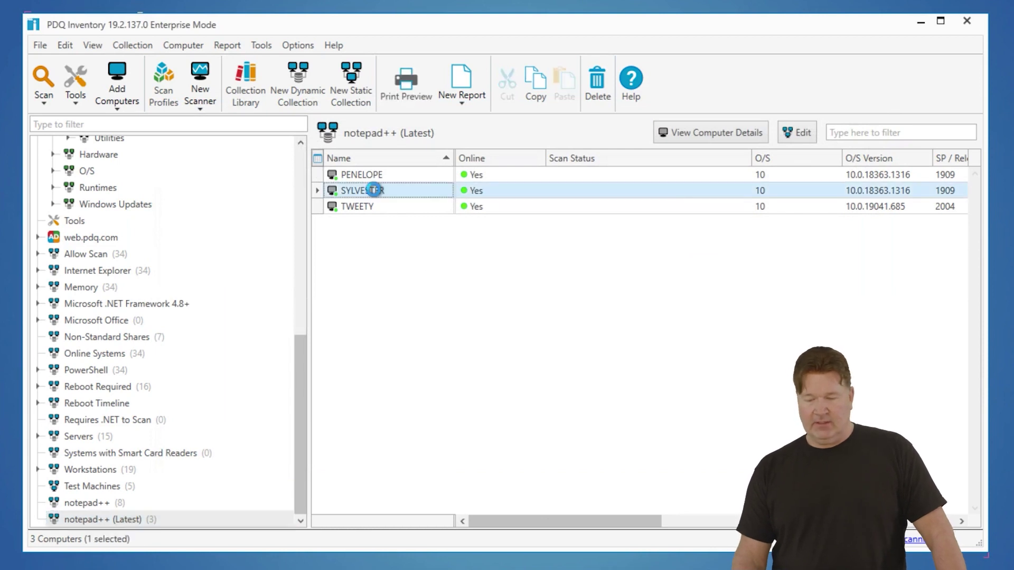
double_click(372, 189)
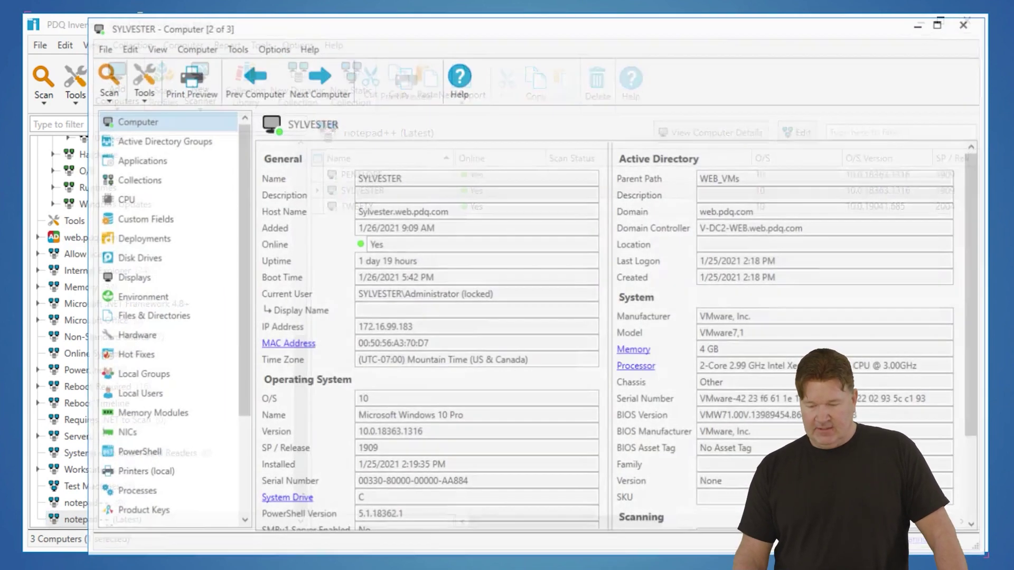
left_click(139, 159)
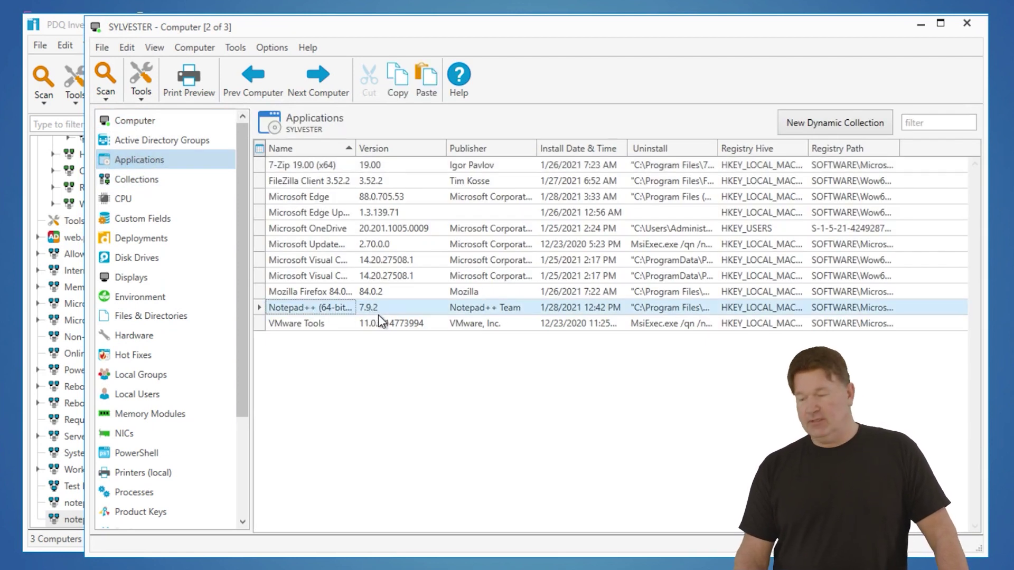
left_click(959, 24)
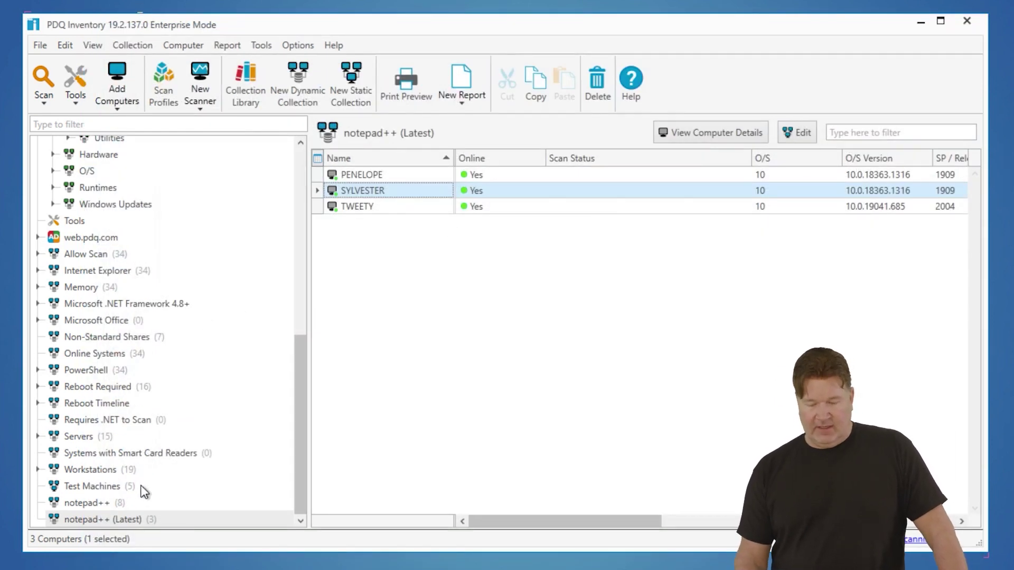
- Duplicate notepad++ (Latest) and rename the copy to 'notepad++ (Old)'
right_click(103, 519)
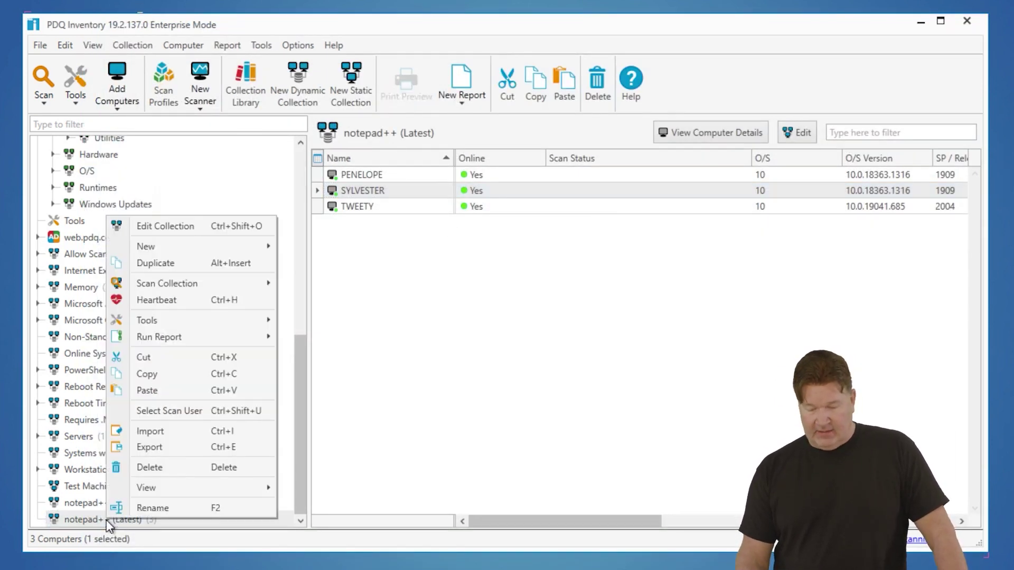
left_click(167, 265)
double_click(146, 521)
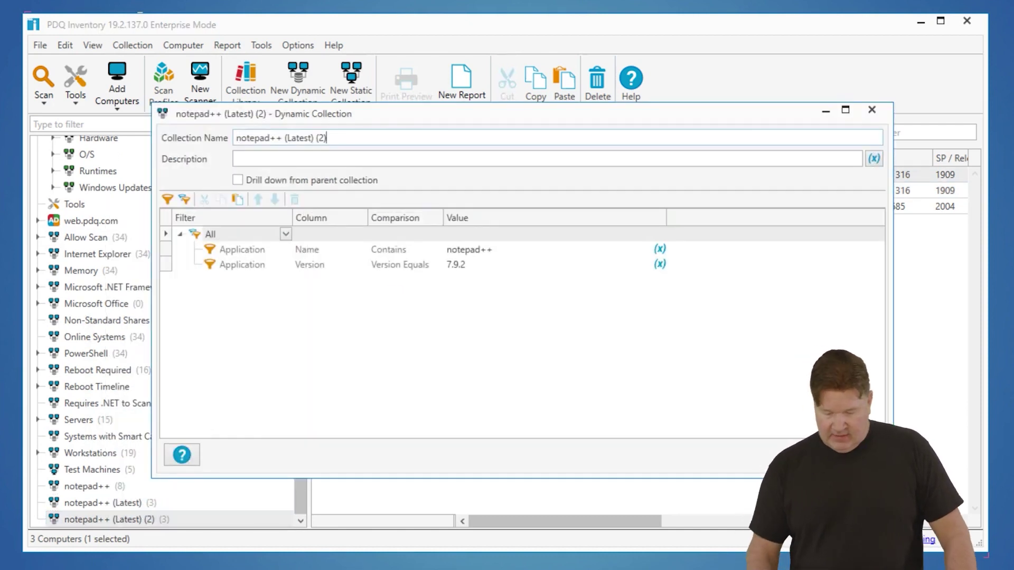
key("BackSpace")
key("BackSpace")
key("BackSpace")
key("BackSpace")
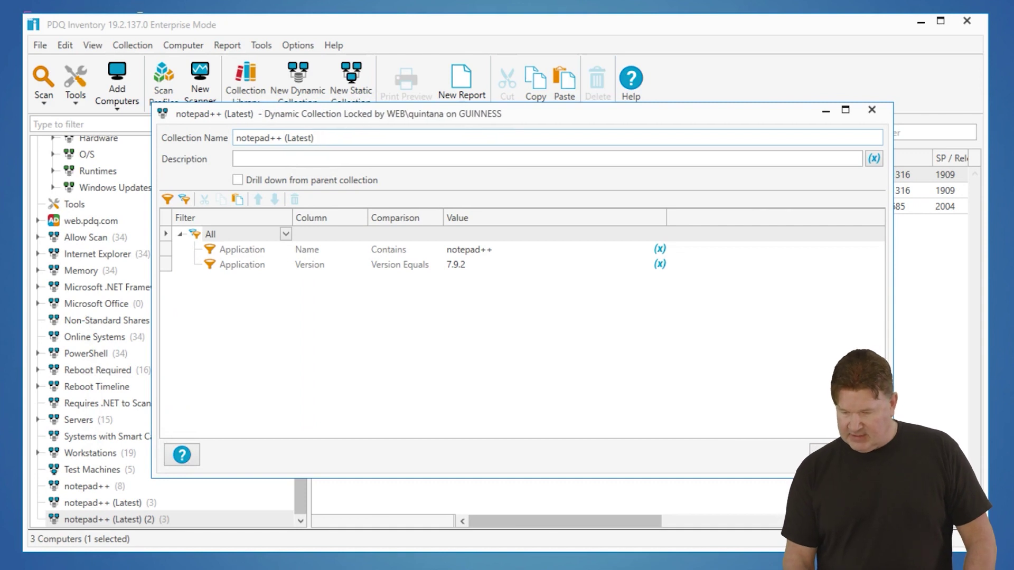
left_click(310, 138)
key("BackSpace")
key("BackSpace")
key("BackSpace")
key("BackSpace")
key("BackSpace")
key("BackSpace")
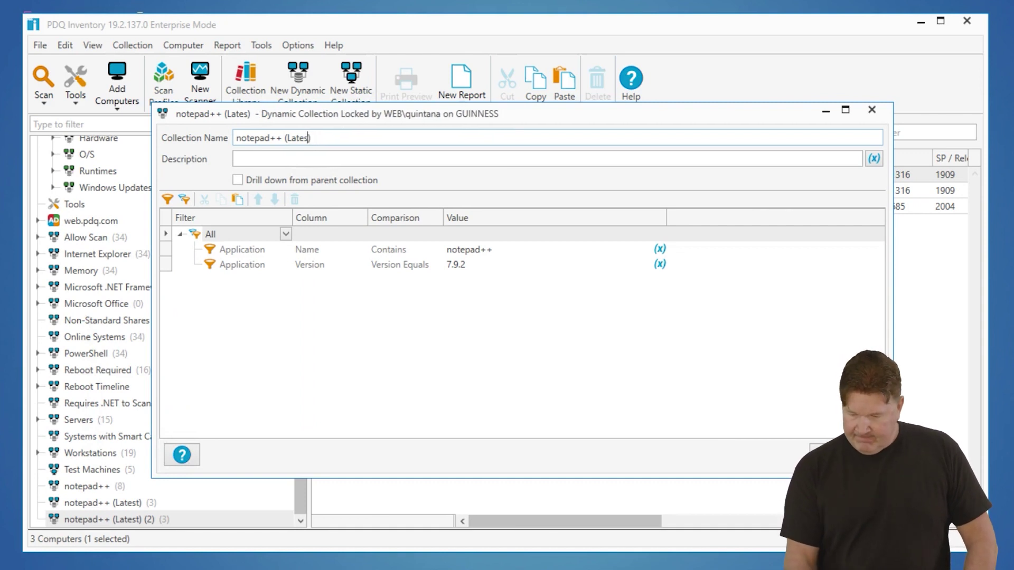
type("Old")
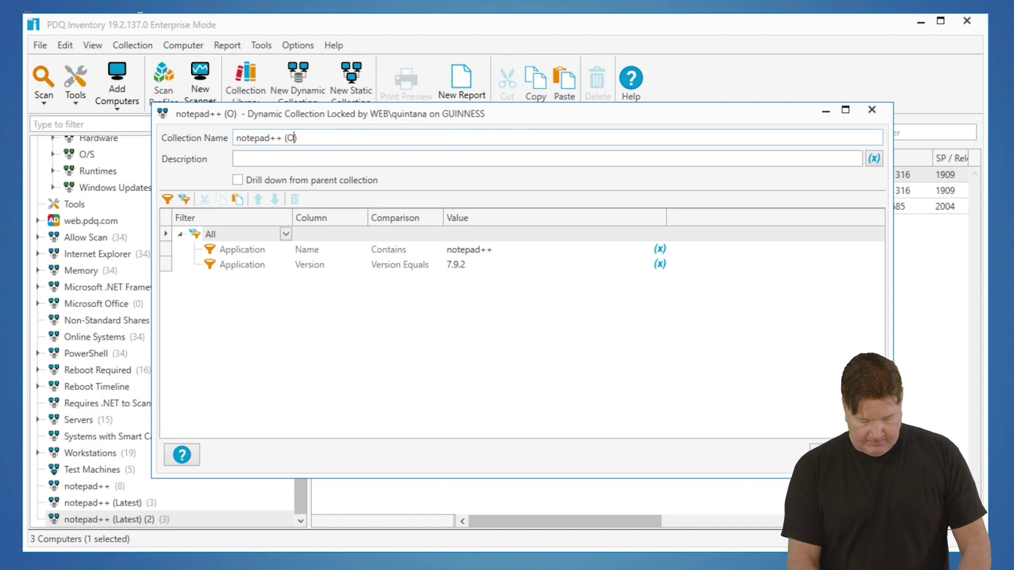
left_click(422, 265)
- Change the version comparison to Version Lower Than 7.9.2 and save notepad++ (Old)
left_click(435, 264)
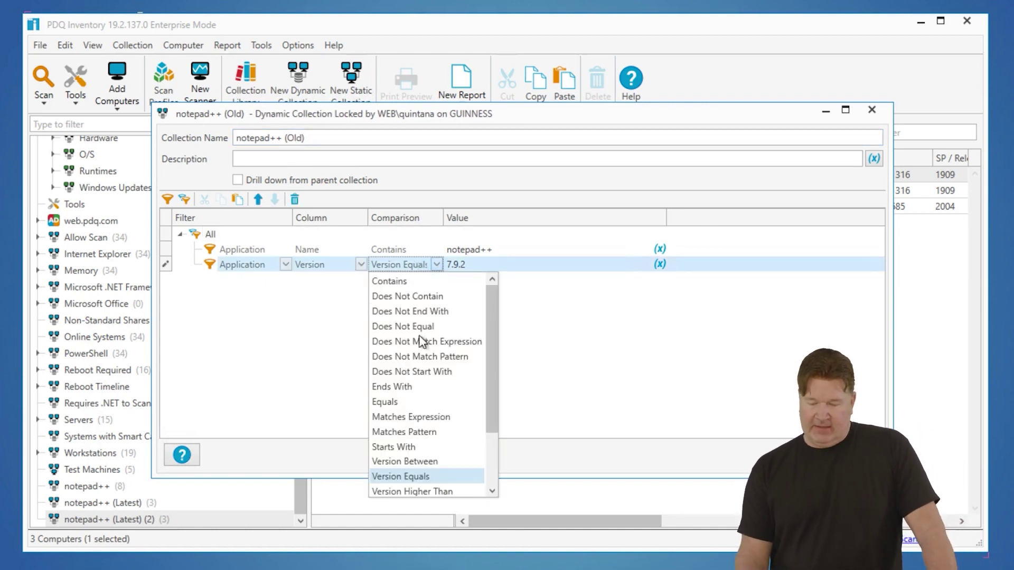
scroll(423, 369, "down", 2)
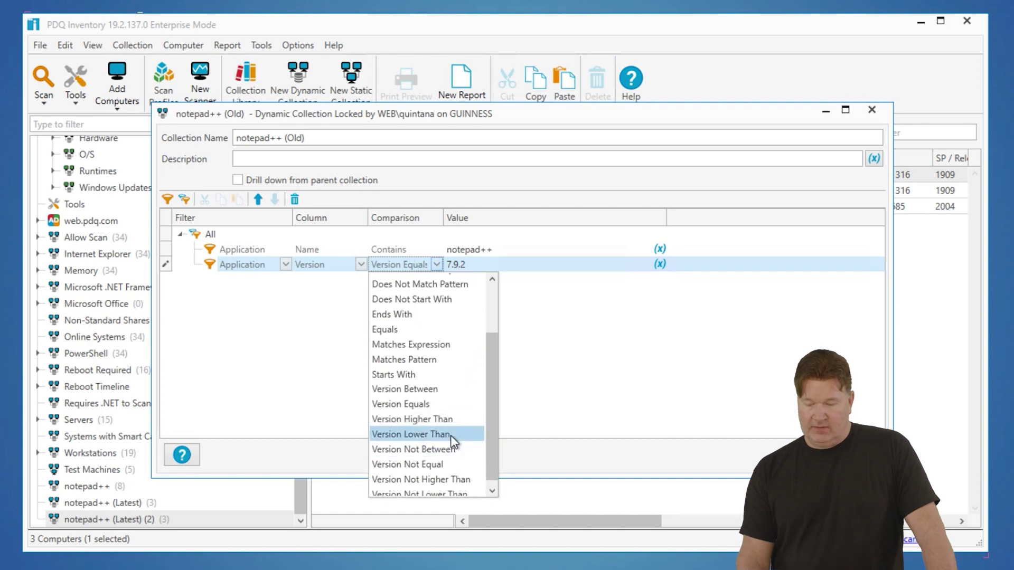
left_click(452, 435)
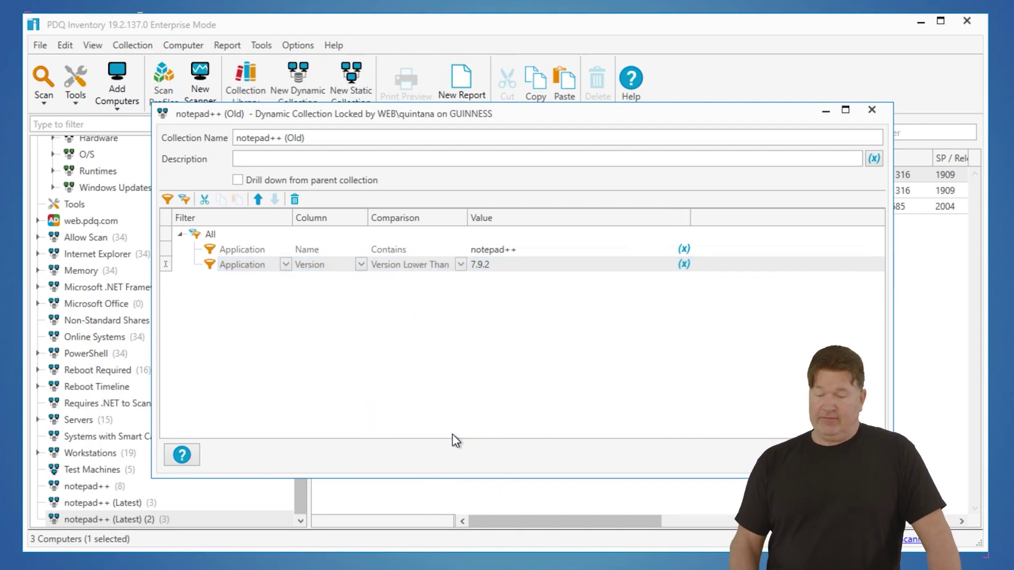
key("ctrl+s")
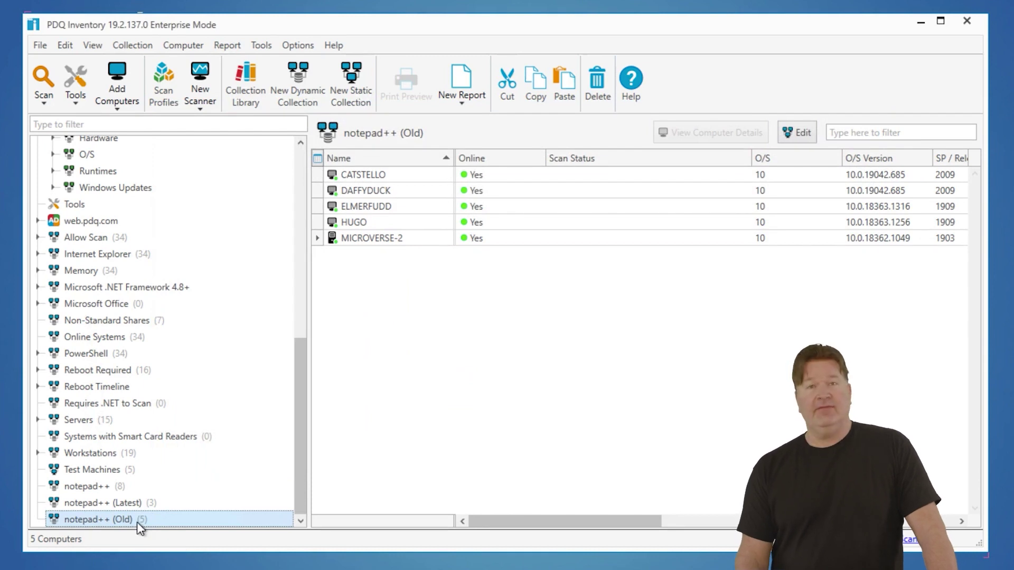
- Open DAFFYDUCK's details and locate its Notepad++ install at version 7.8.8
double_click(370, 191)
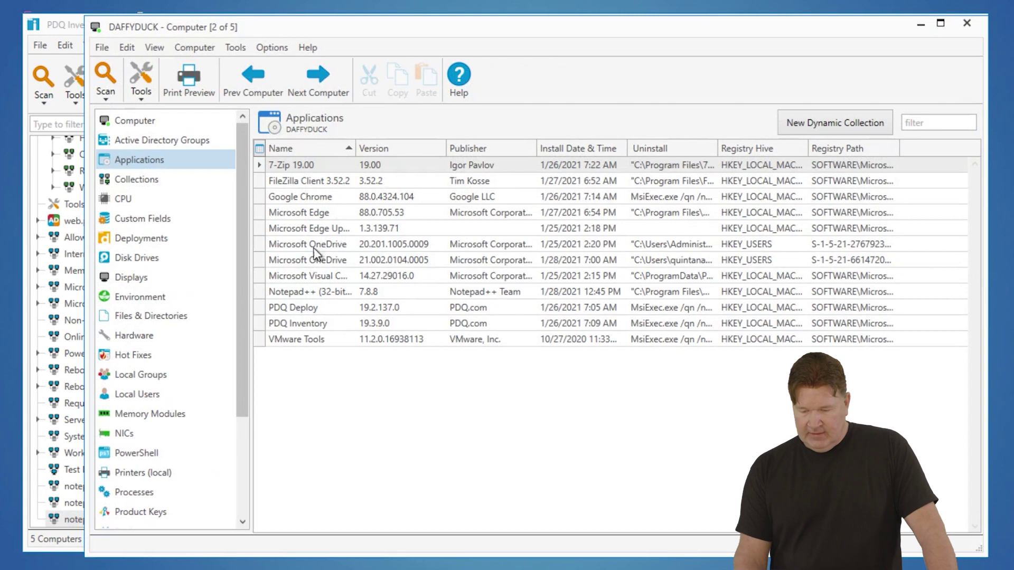
left_click(308, 295)
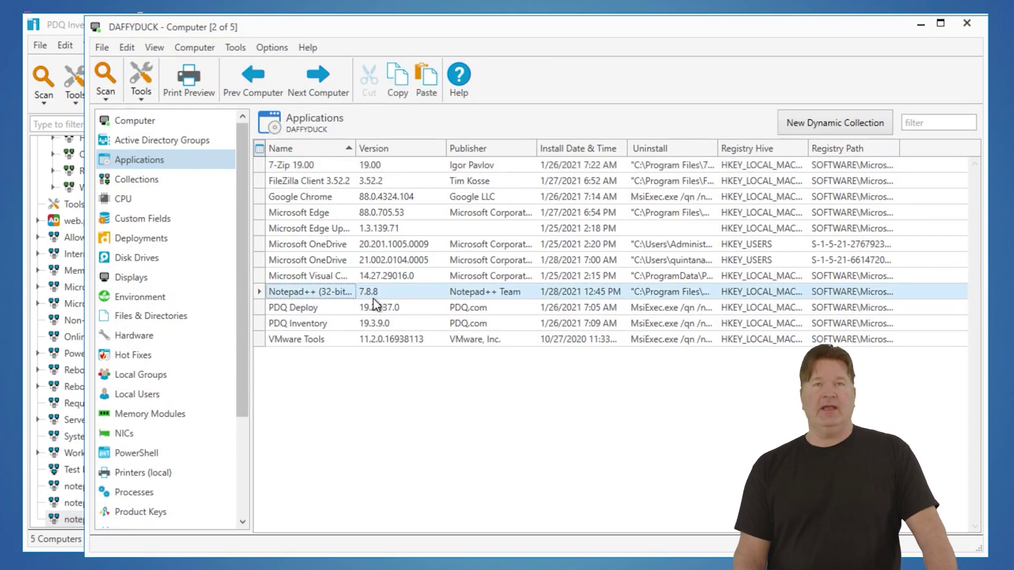